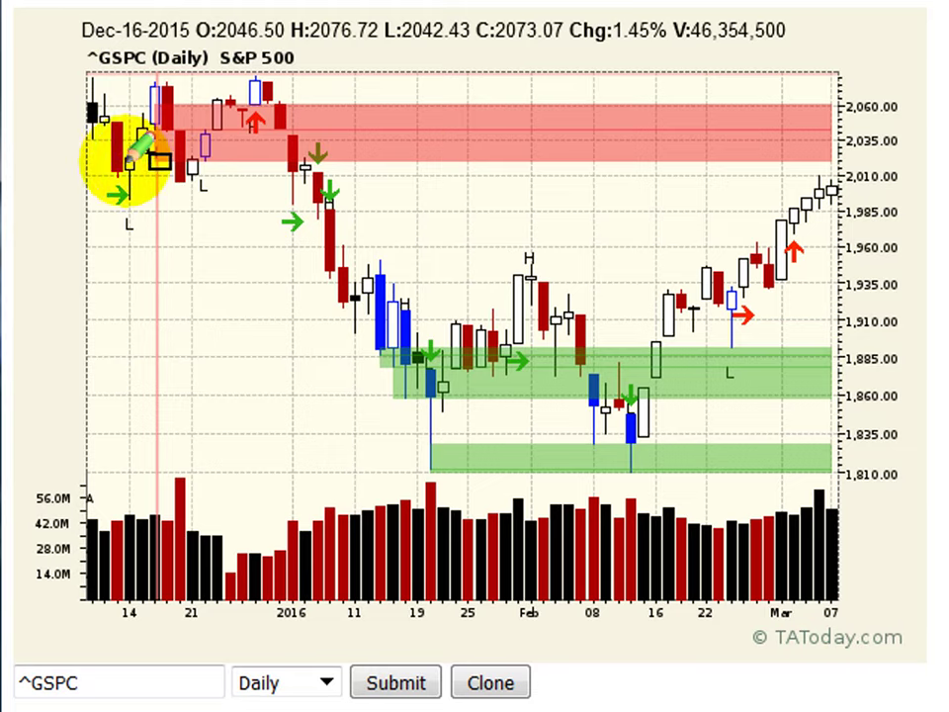
Box the S&P 500 daily zone around 1,990–2,025 from mid-December to March, add arrows around it and across the January–February prices, and clear the markup.
mouse_move(116, 155)
left_mouse_down()
mouse_move(784, 180)
mouse_move(881, 210)
mouse_move(896, 204)
left_mouse_up()
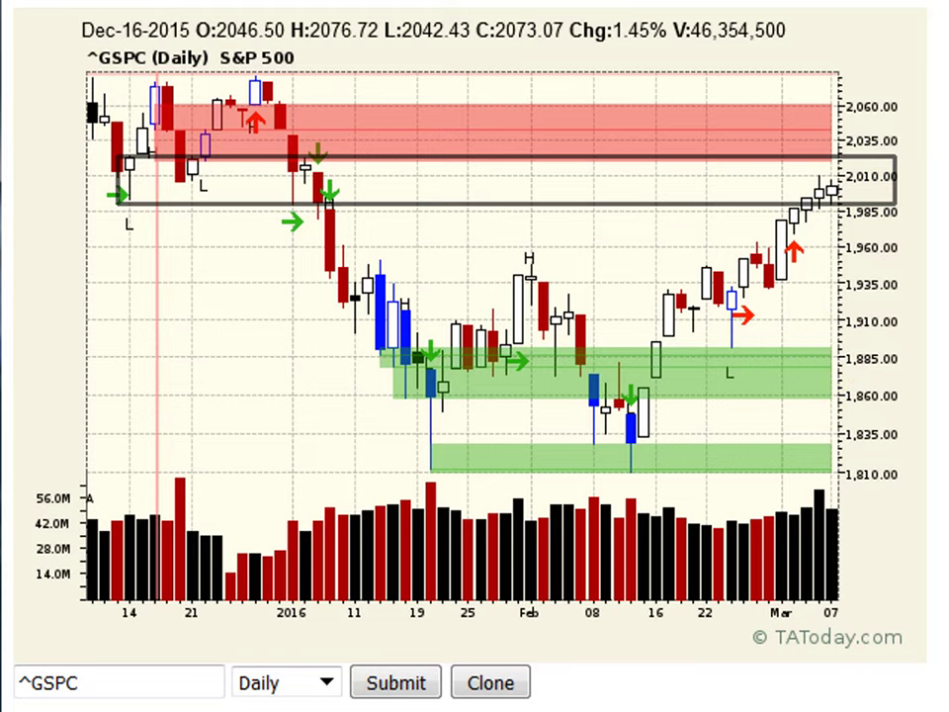
mouse_move(375, 300)
left_mouse_down()
mouse_move(413, 313)
mouse_move(578, 276)
mouse_move(771, 299)
left_mouse_up()
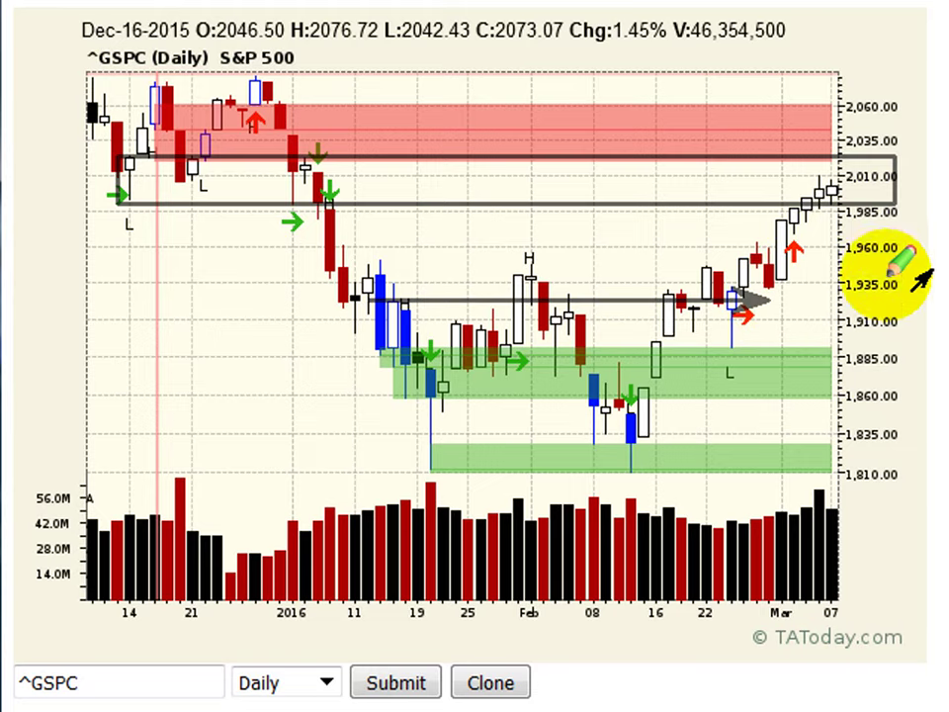
left_click(838, 131)
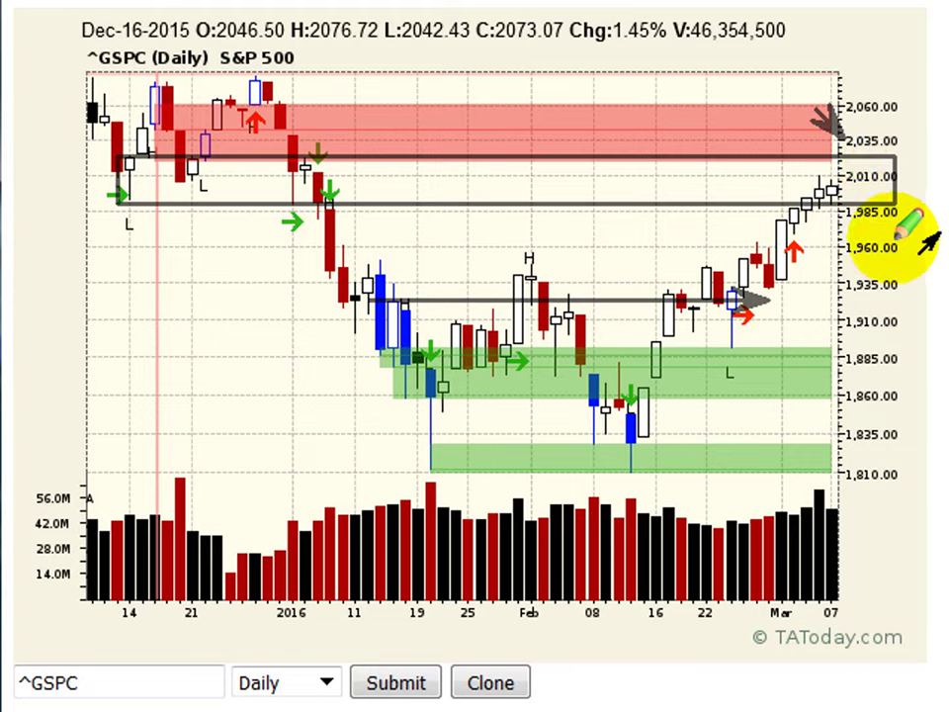
left_click_drag(868, 132, 902, 67)
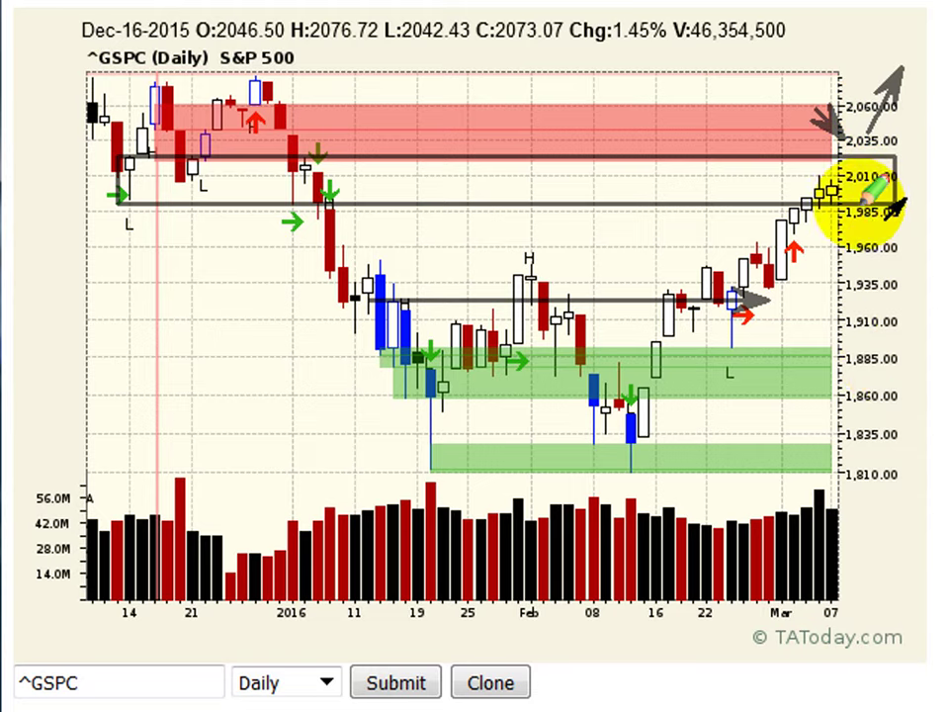
left_click_drag(856, 197, 872, 257)
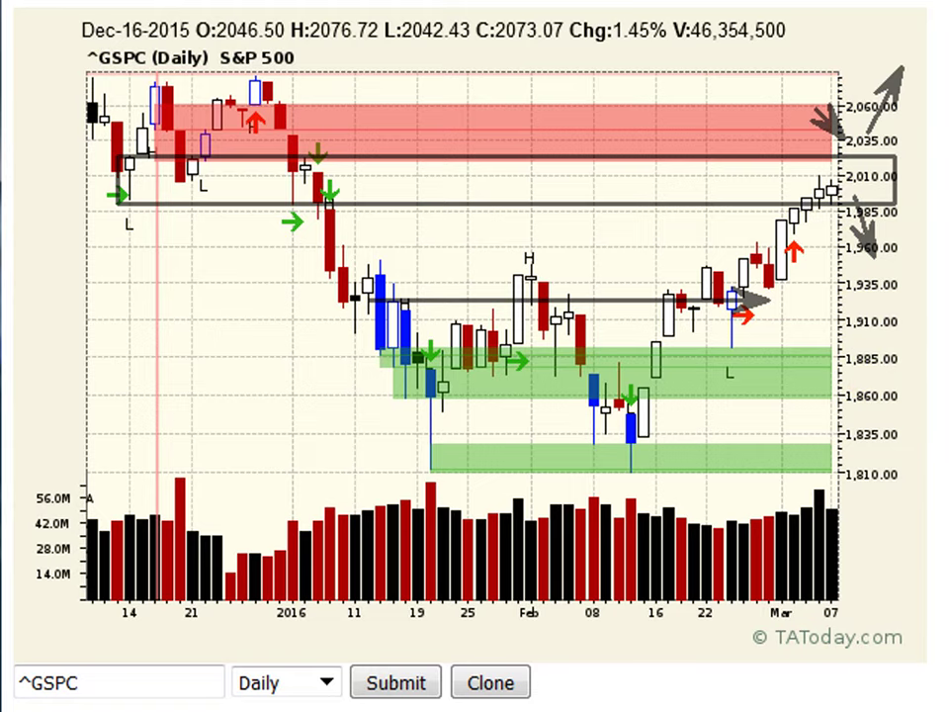
key("Escape")
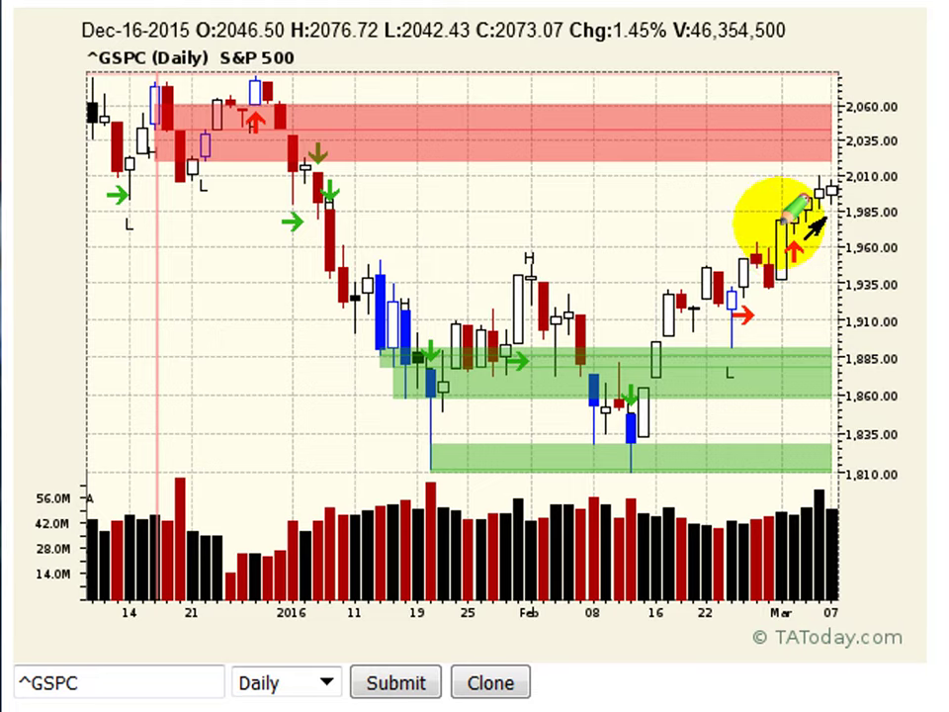
Point arrows at the early-March breakout candle and the January and February highs, and box the zone around 1,950–1,980 through March.
left_click_drag(722, 226, 770, 220)
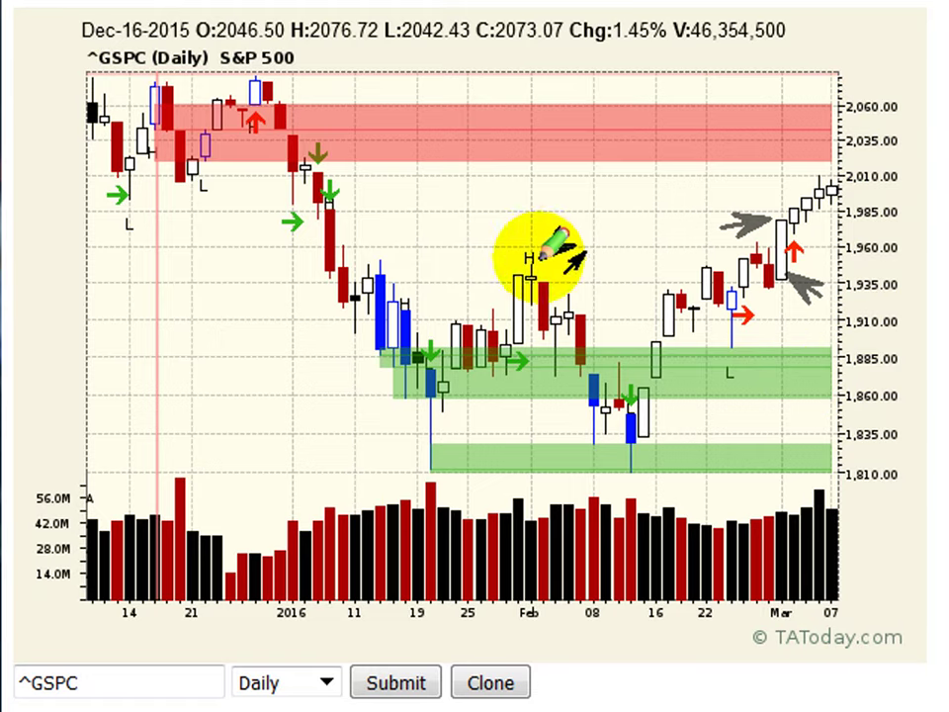
left_click_drag(541, 255, 574, 237)
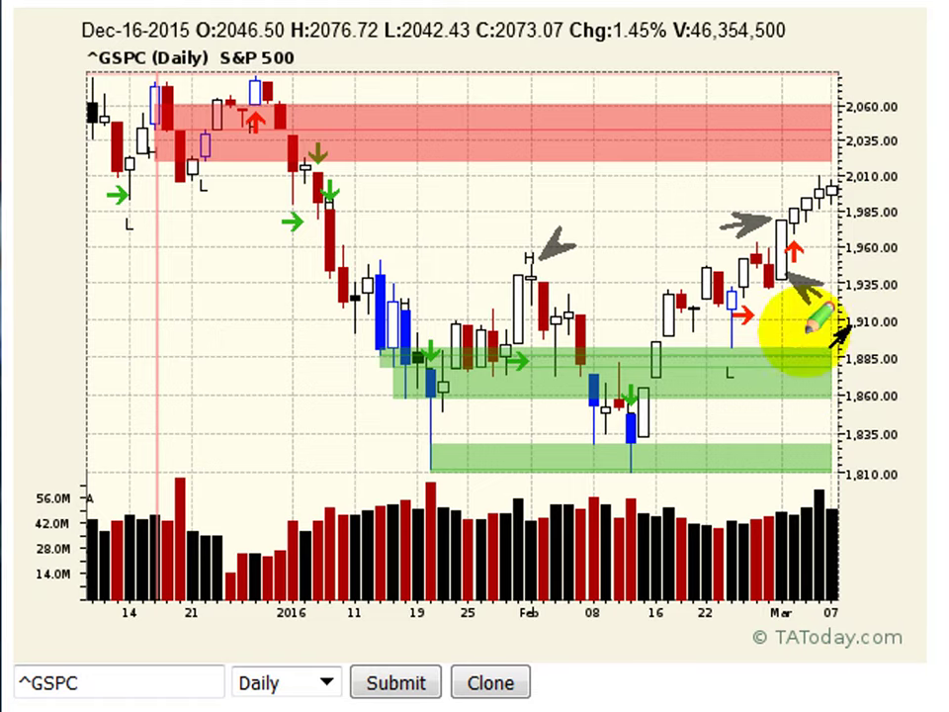
left_click_drag(385, 247, 384, 254)
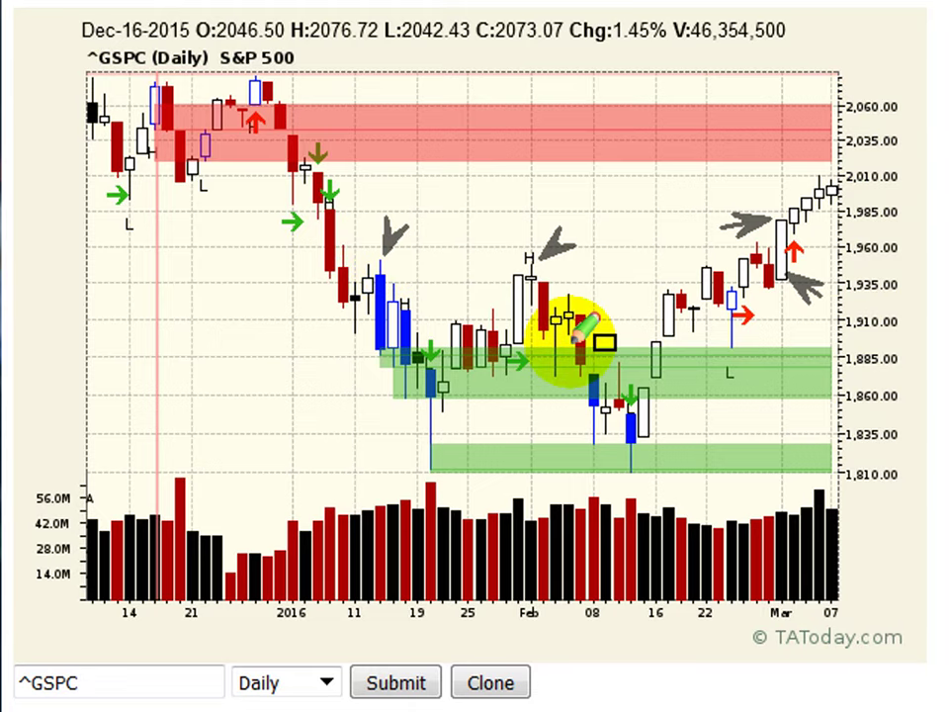
left_click(379, 256)
mouse_move(379, 257)
left_mouse_down()
mouse_move(708, 269)
mouse_move(857, 219)
left_mouse_up()
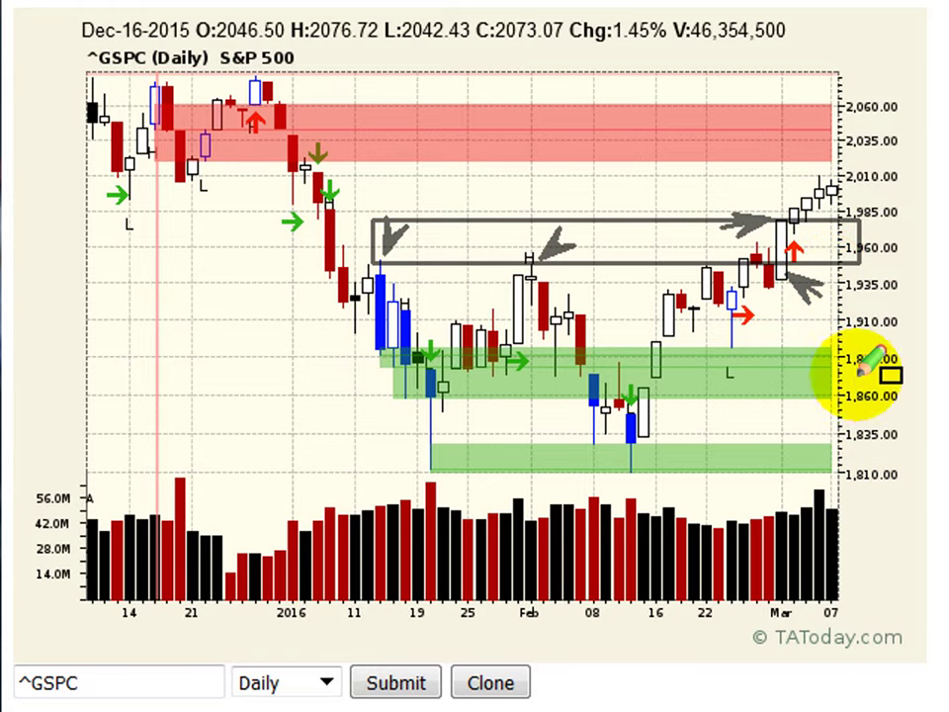
Draw boxes beside the price axis at about 1,860–1,930 and below the late-December low, and clear the daily chart's annotations.
left_click_drag(859, 374, 870, 396)
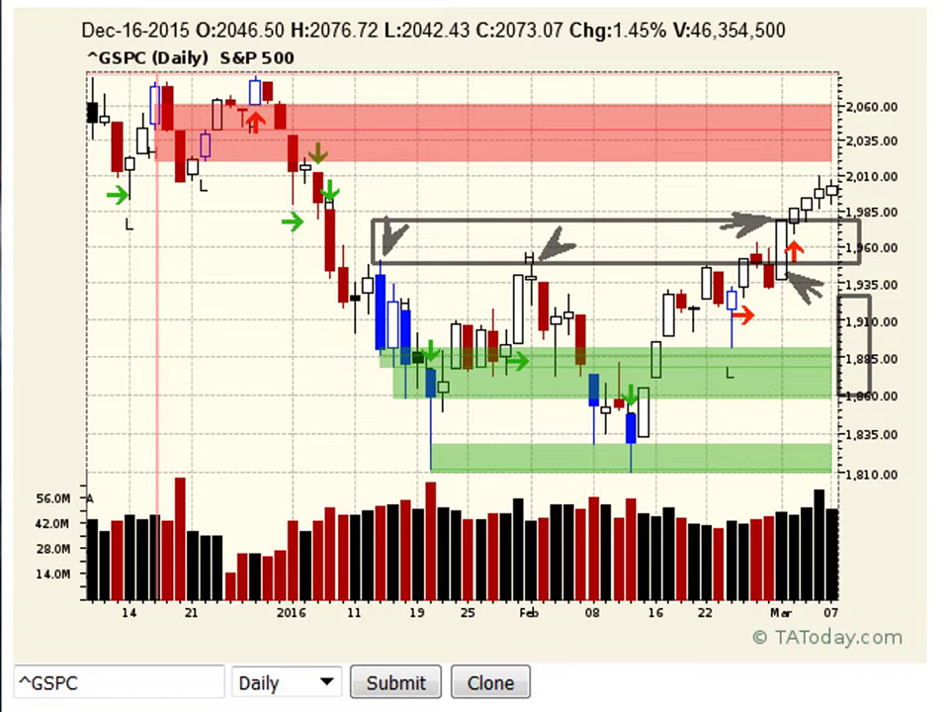
mouse_move(203, 198)
left_mouse_down()
mouse_move(329, 316)
mouse_move(332, 345)
mouse_move(257, 296)
left_mouse_up()
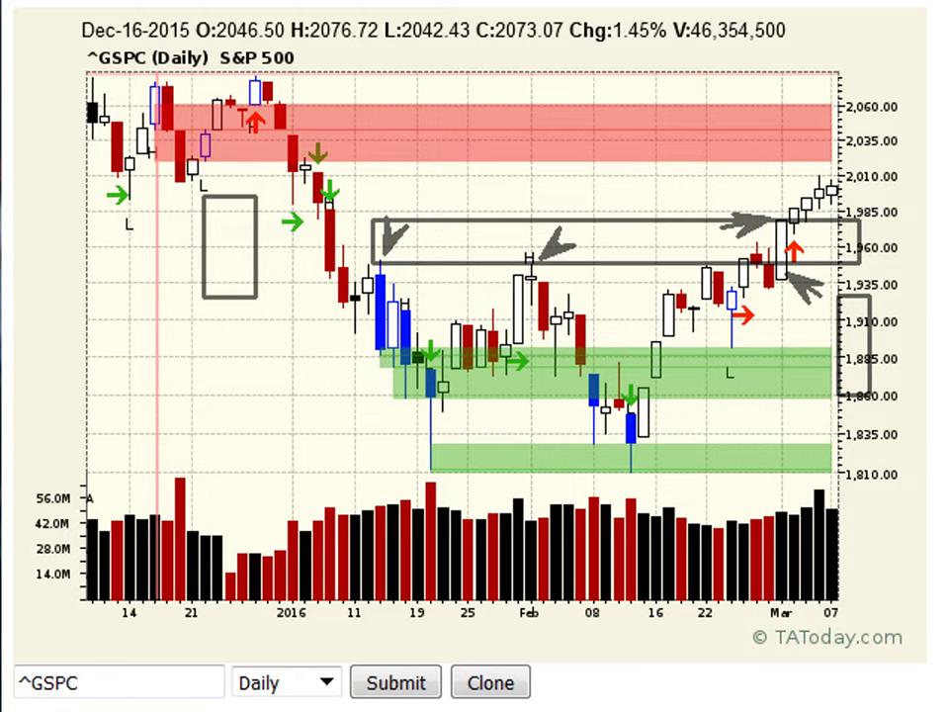
key("Escape")
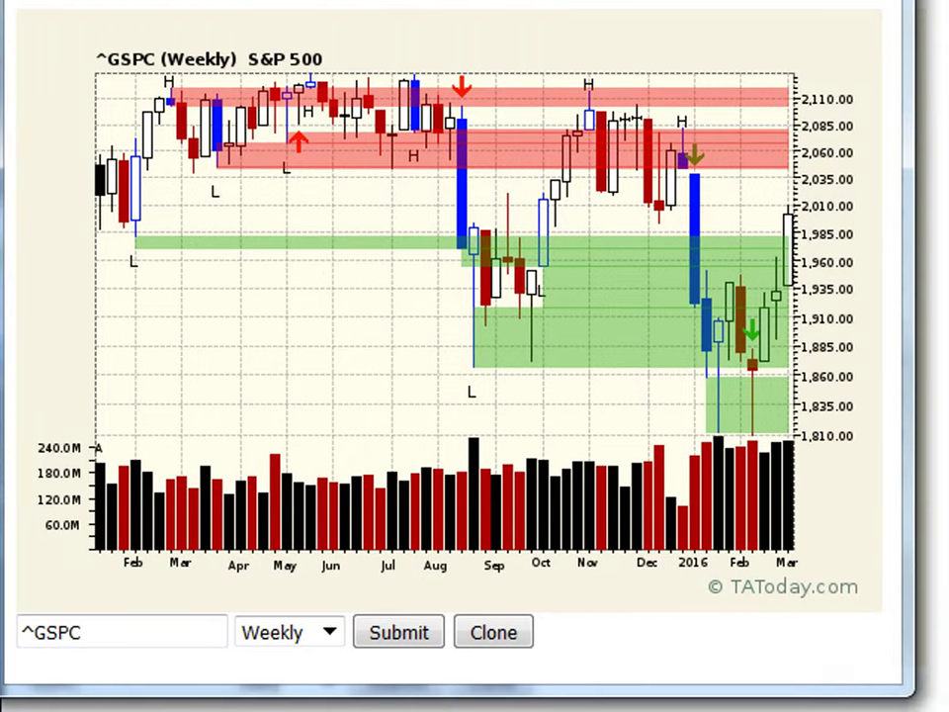
Enlarge the S&P 500 weekly chart window and draw arrows tracing the August and January declines and the rebounds following them.
left_click_drag(894, 692, 941, 711)
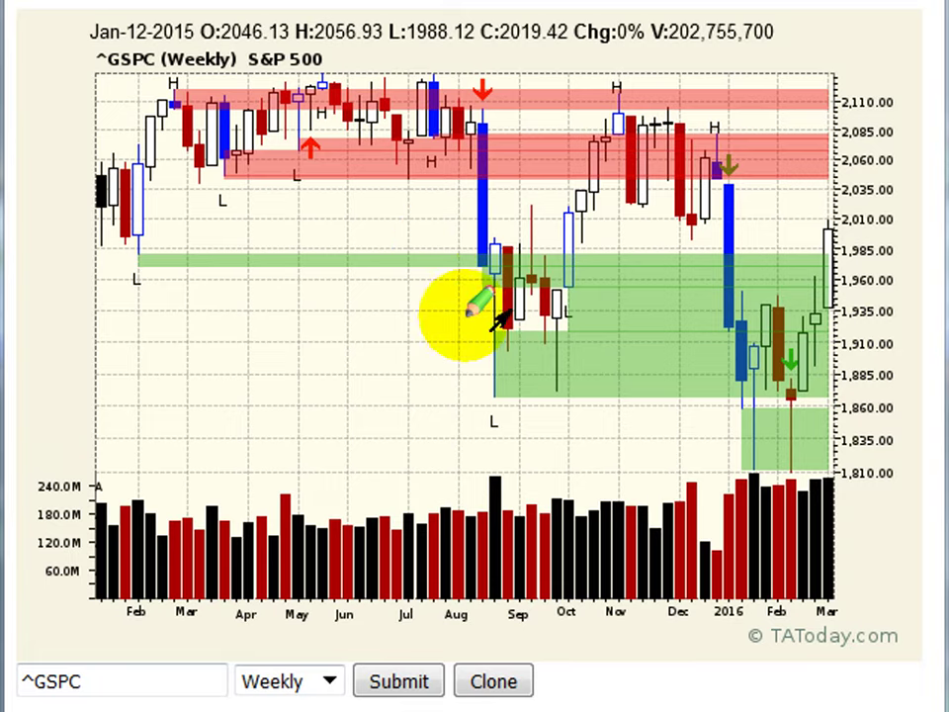
left_click_drag(386, 146, 468, 316)
left_click_drag(521, 278, 565, 133)
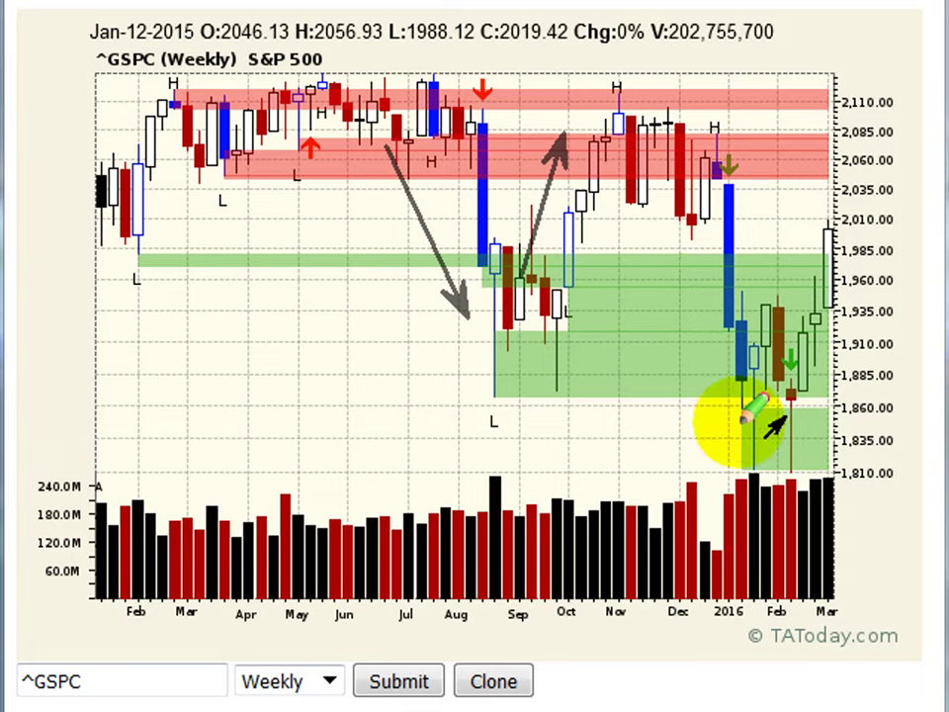
left_click_drag(745, 420, 746, 441)
left_click_drag(751, 342, 821, 188)
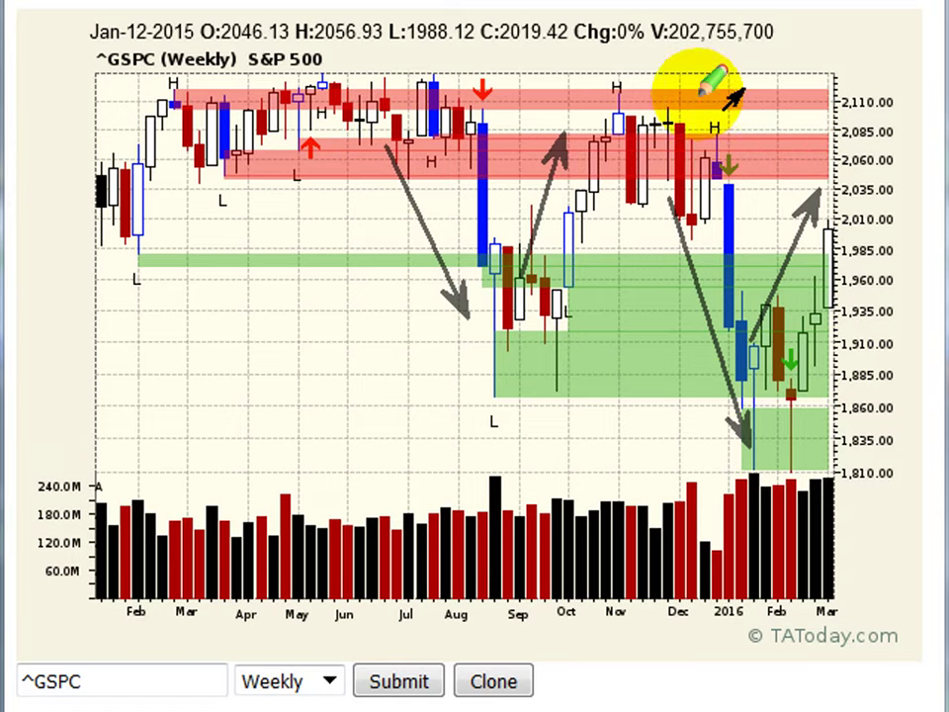
Mark the successively lower highs with arrows on the weekly chart, add a downward arrow beside the price axis, and clear the annotations.
left_click_drag(664, 54, 638, 72)
left_click_drag(772, 98, 747, 112)
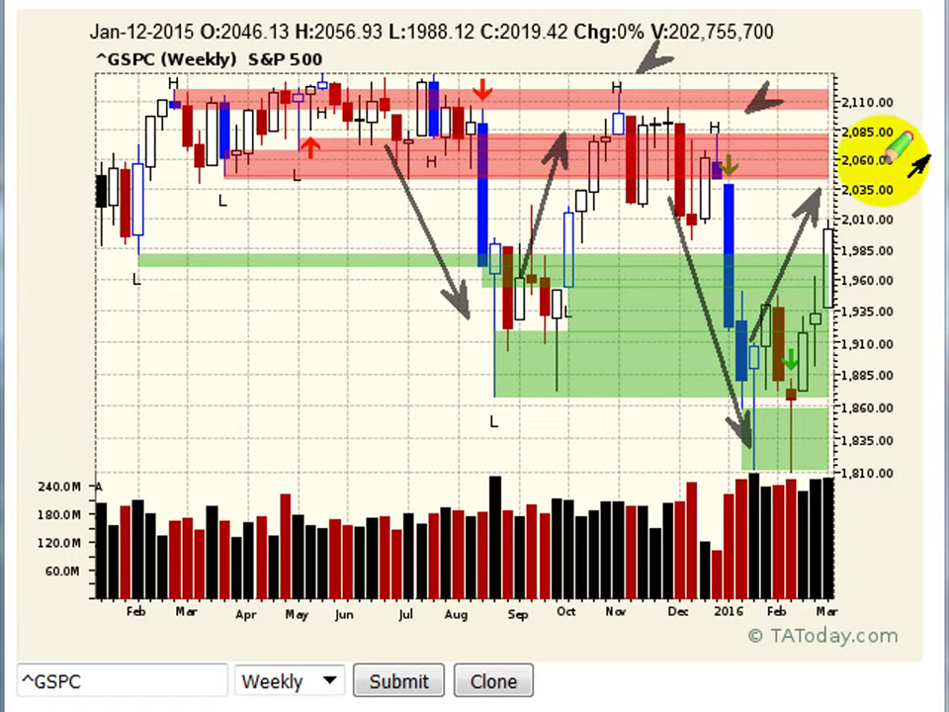
left_click_drag(886, 160, 866, 176)
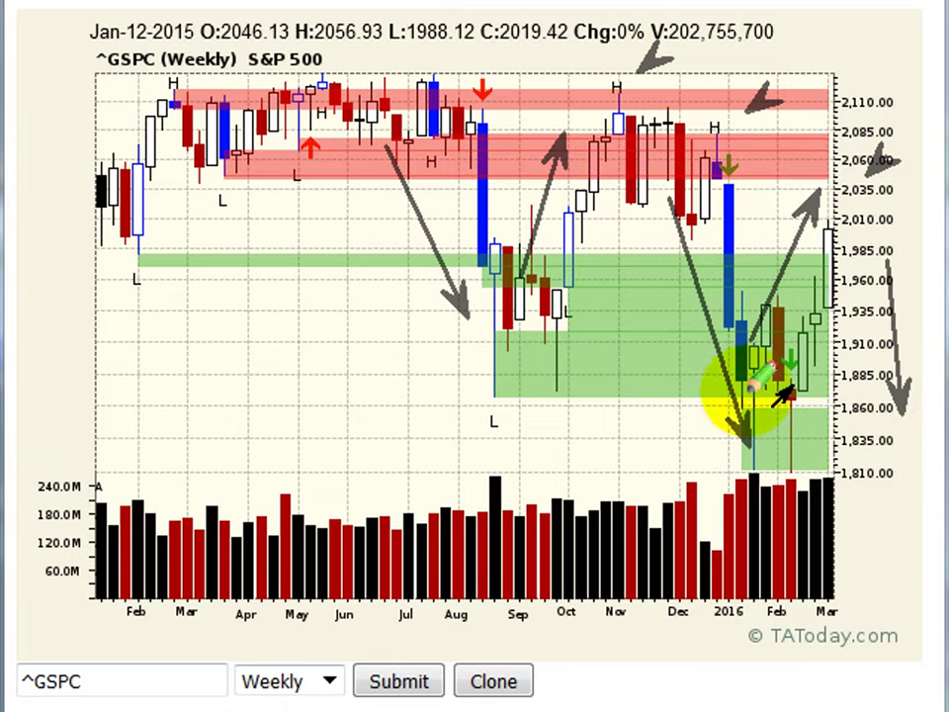
key("Escape")
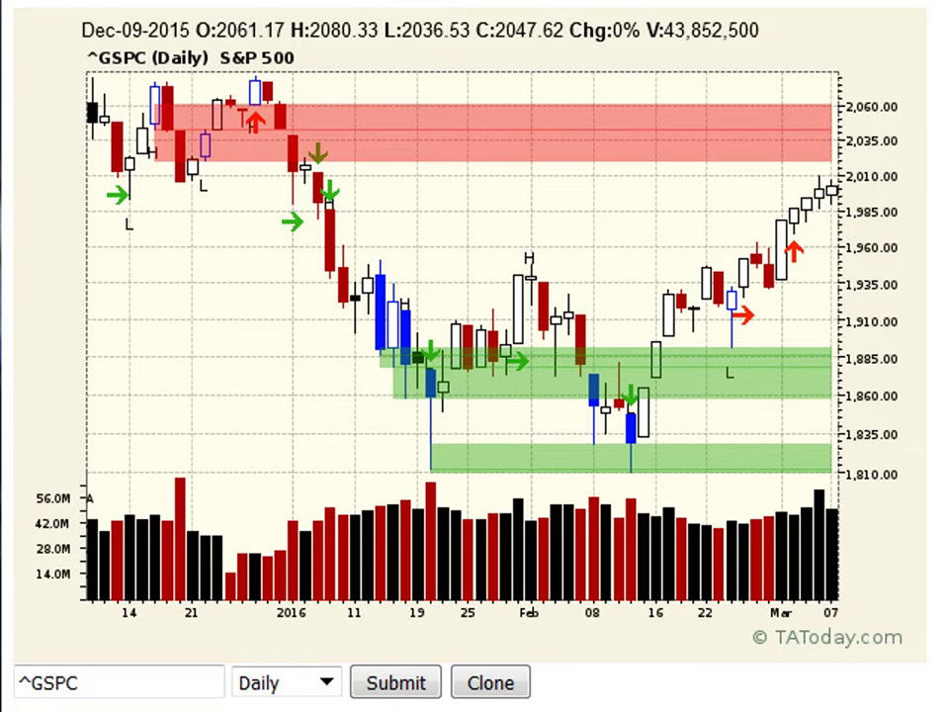
Load the daily chart for the symbol xlu in place of ^GSPC.
left_click(128, 684)
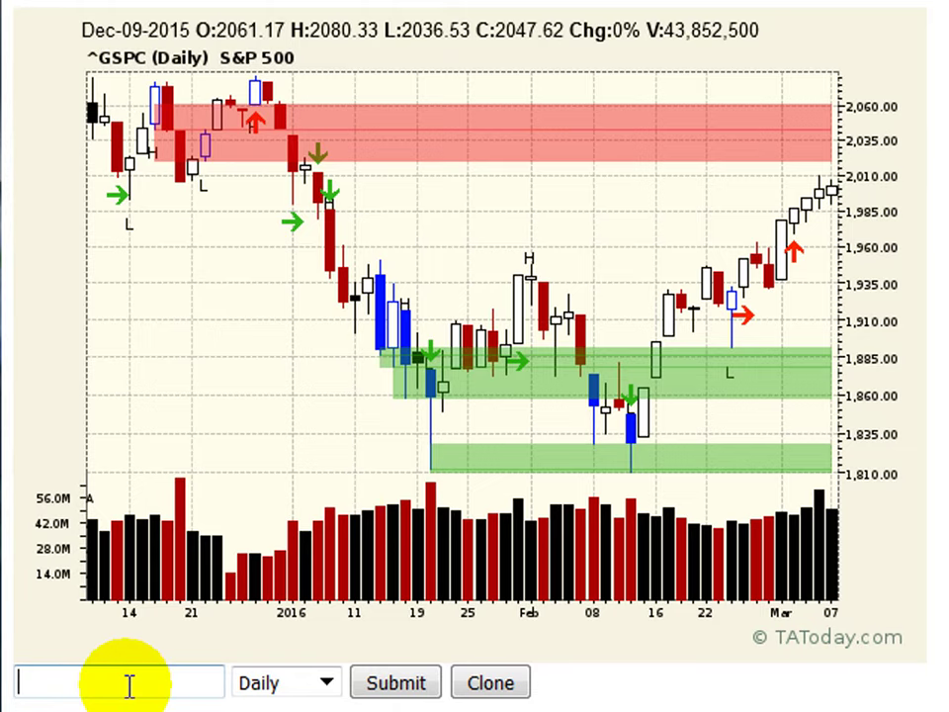
type("xlu")
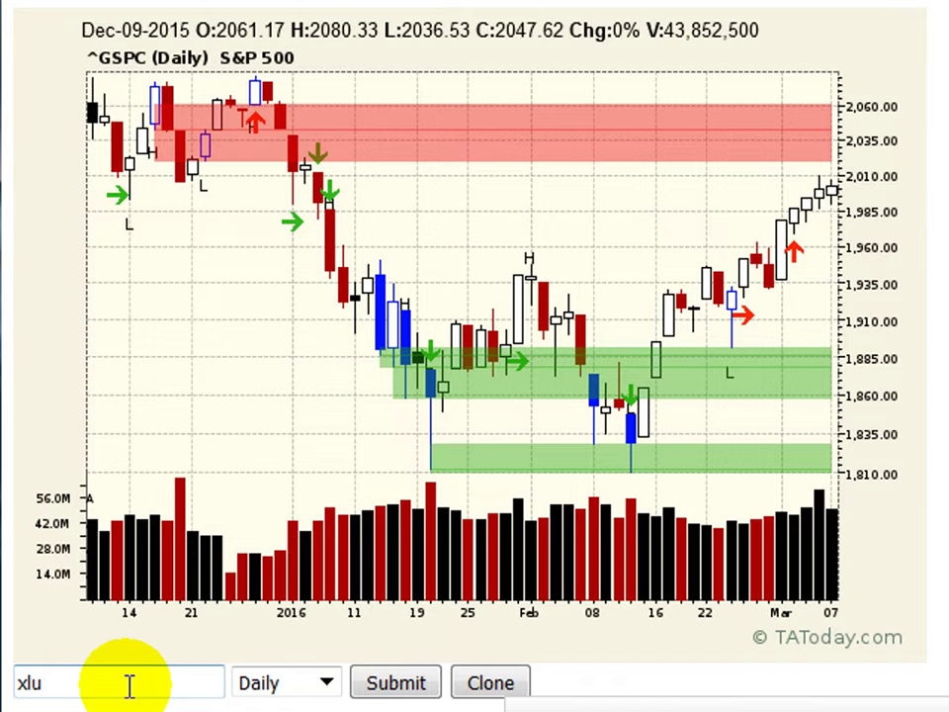
key("Return")
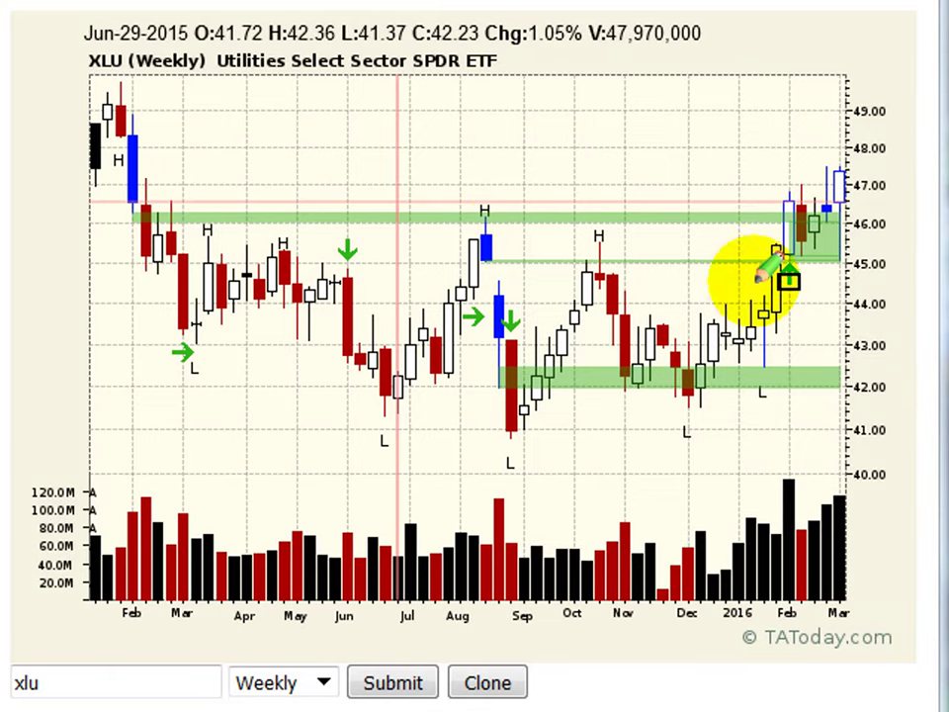
Box the XLU weekly zone around 45.00–46.40 from August to March, and resize the narrower rectangle to span about 45.60–46.20.
left_click_drag(474, 209, 846, 265)
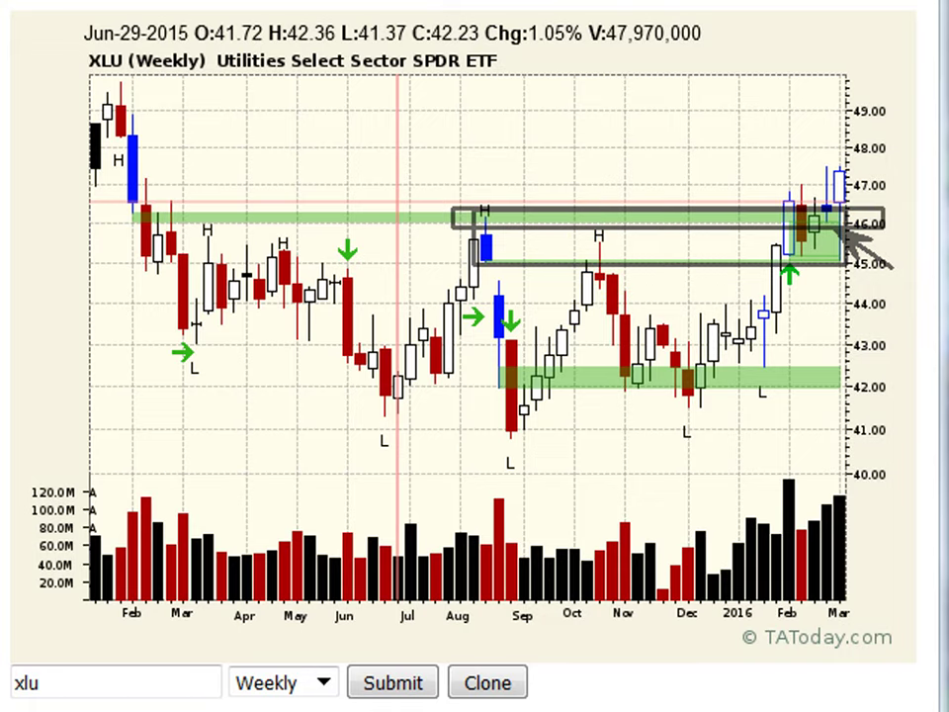
left_click(659, 229)
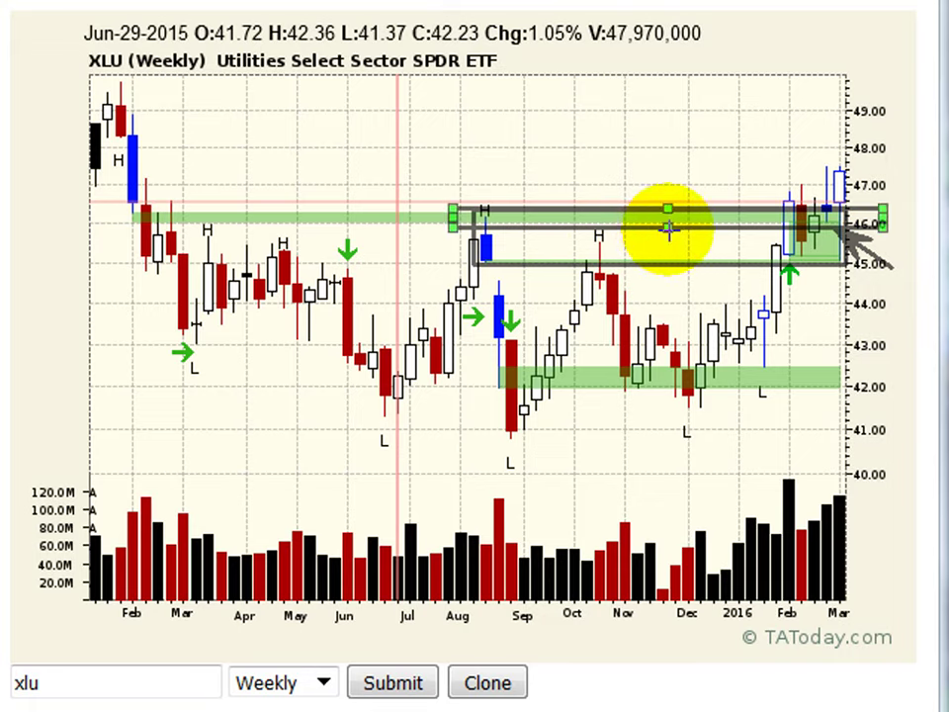
left_click_drag(668, 229, 668, 239)
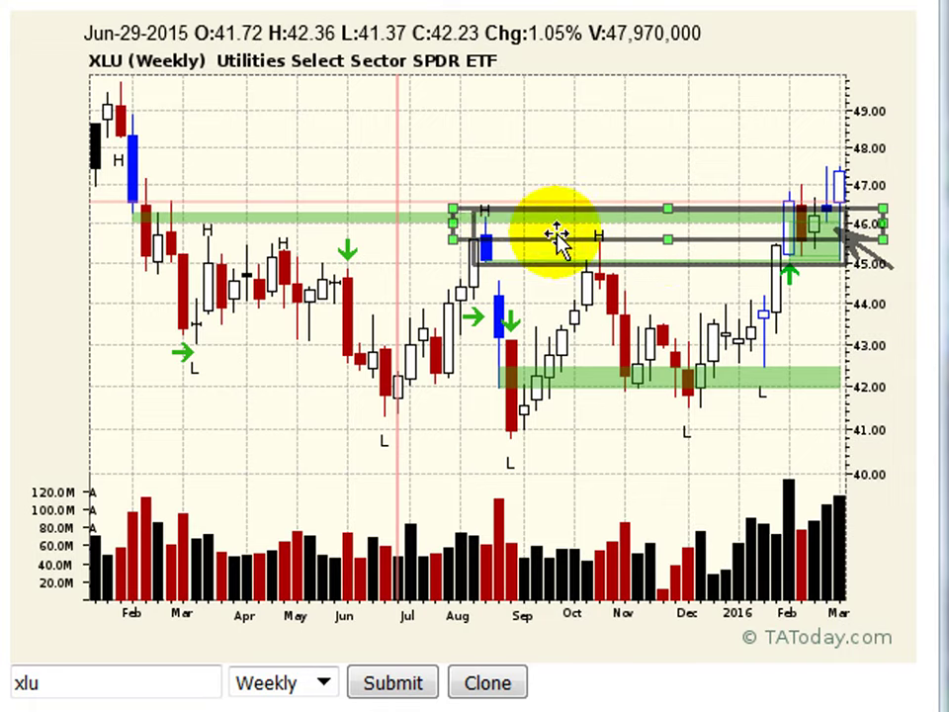
left_click_drag(668, 205, 669, 216)
left_click(428, 180)
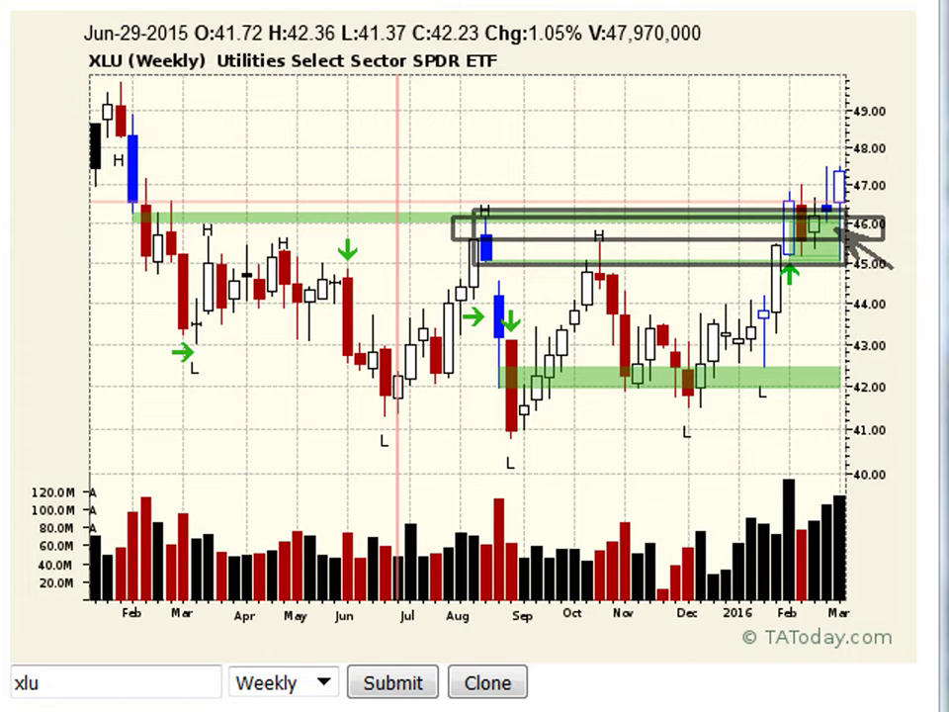
Circle the early-2015 high, the recent high near 47.50 and the latest volume bars on the XLU weekly chart, and clear the annotations.
left_click_drag(91, 80, 144, 124)
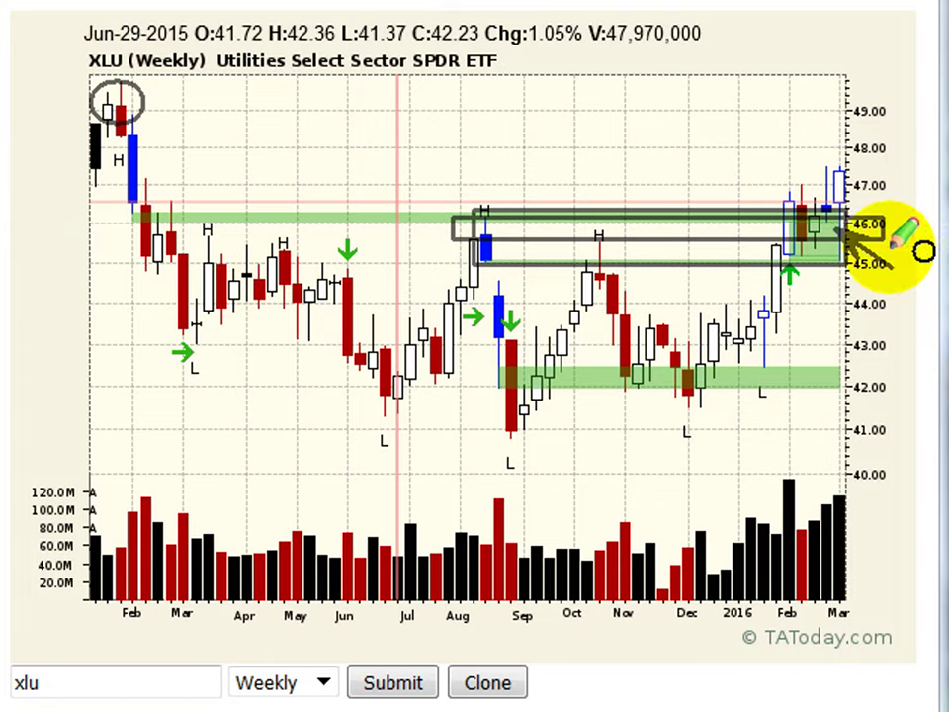
left_click_drag(808, 148, 838, 186)
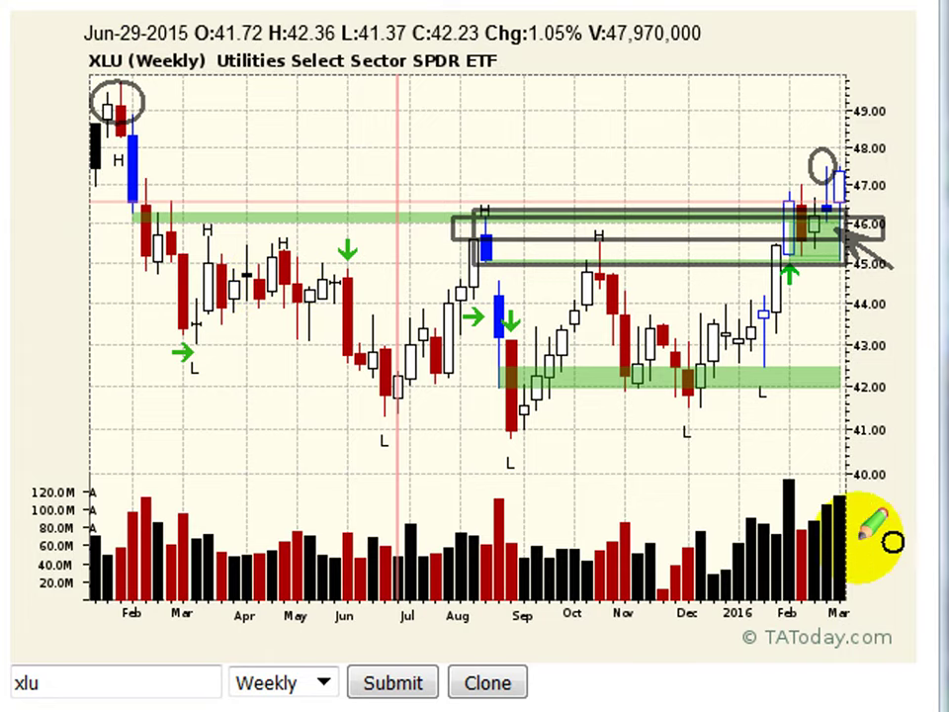
left_click_drag(817, 485, 858, 529)
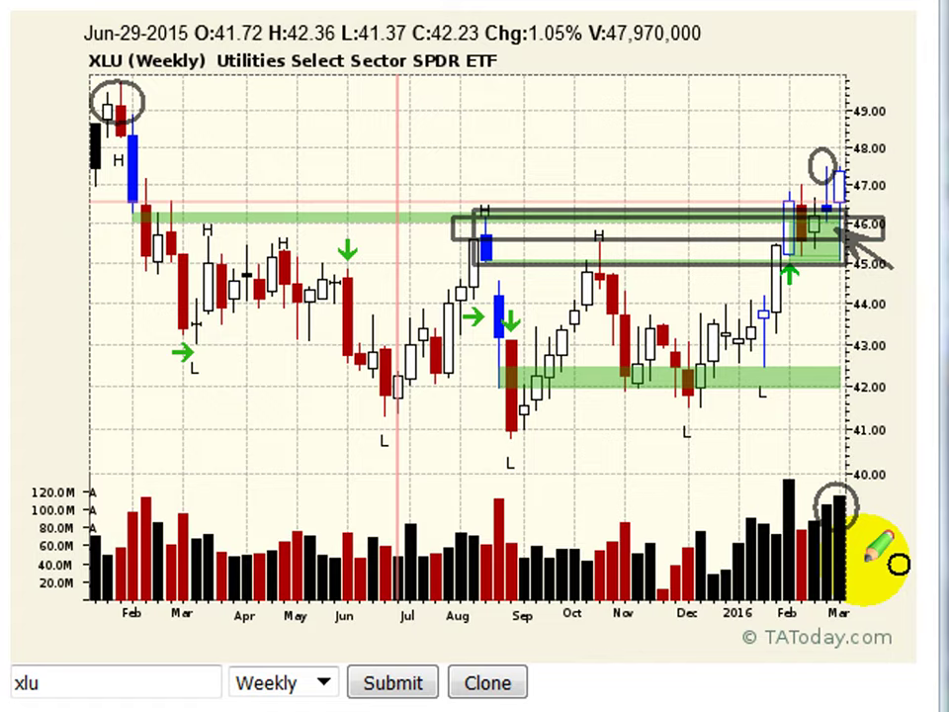
key("Escape")
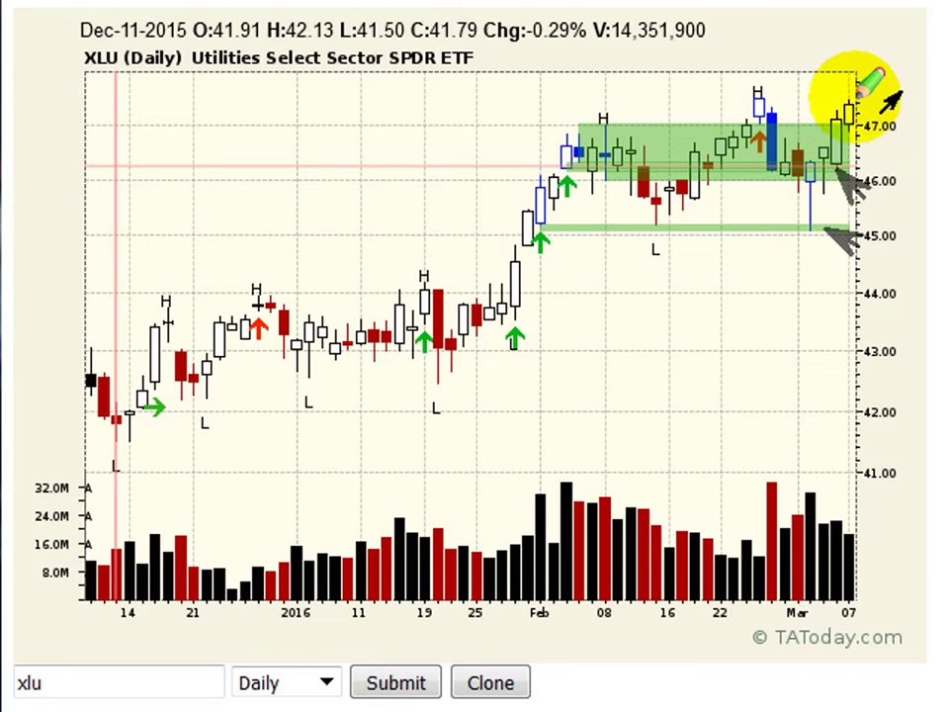
Mark the late-February high, the following down candle and its volume bar with arrows on the XLU daily chart, and extend a resistance arrow rightward near 47.50.
left_click(747, 51)
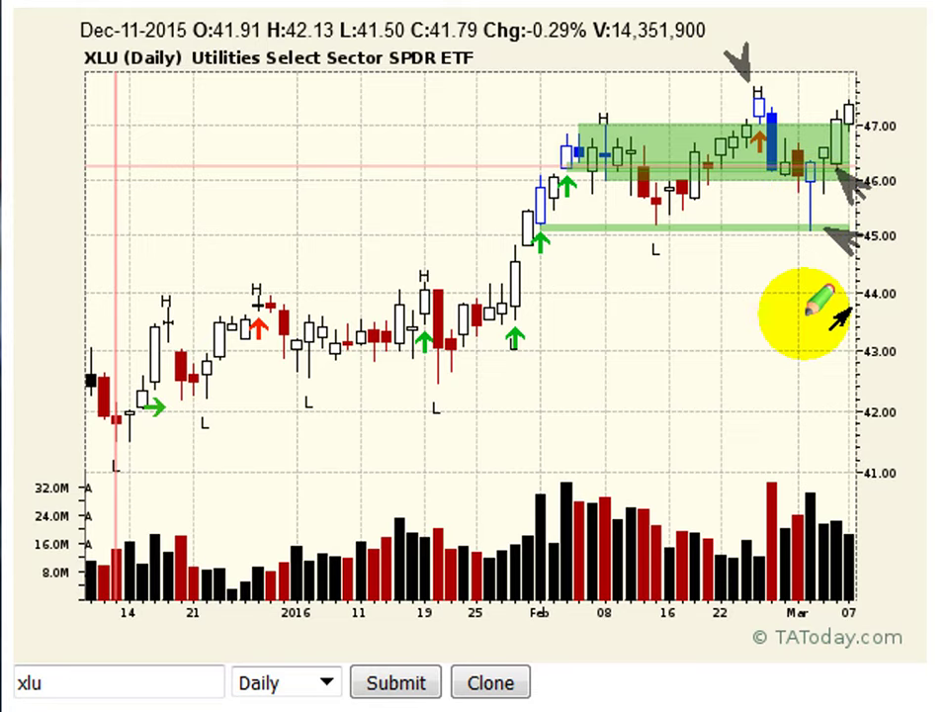
left_click(769, 455)
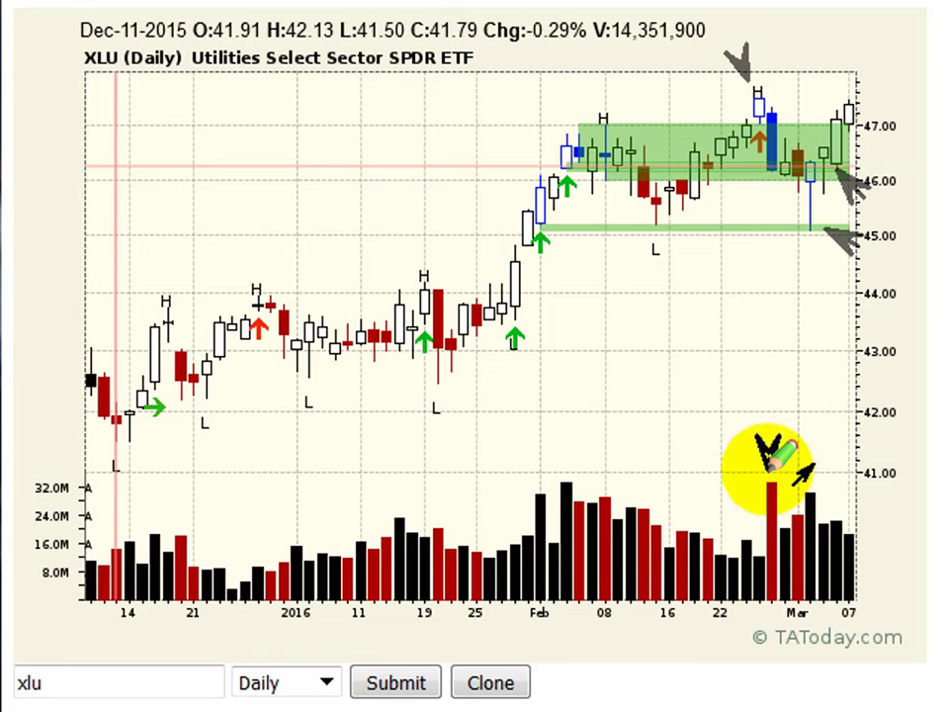
left_click(791, 97)
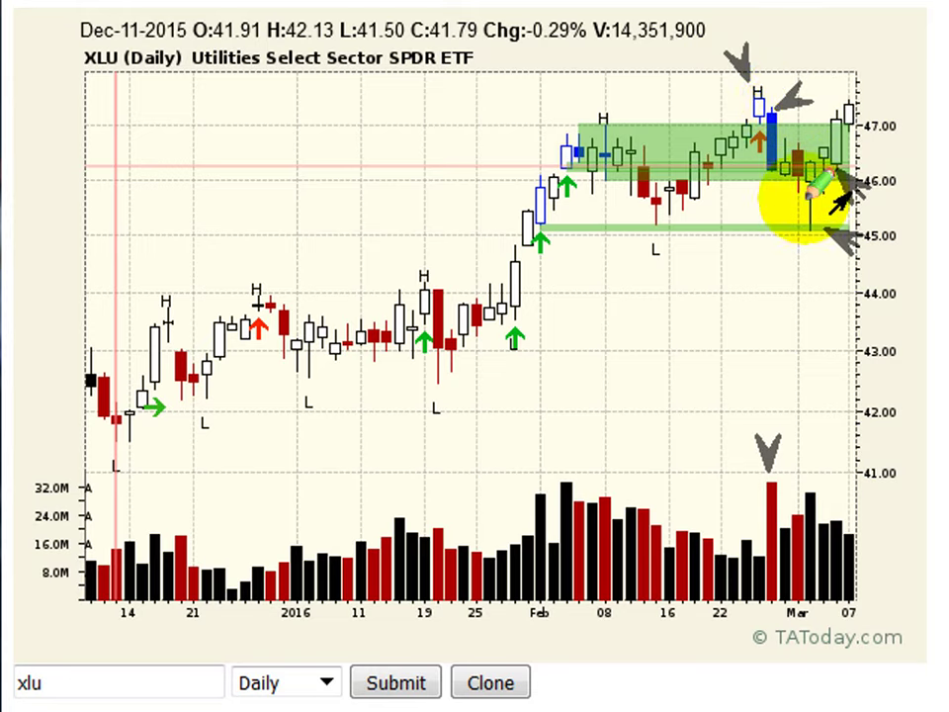
left_click_drag(737, 96, 944, 92)
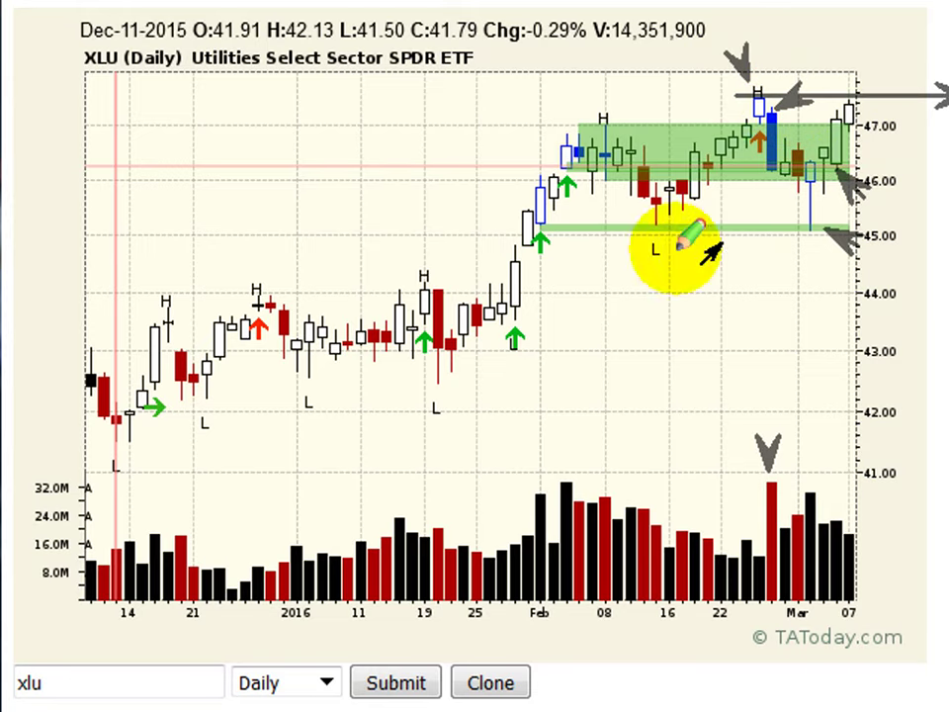
left_click_drag(898, 26, 887, 30)
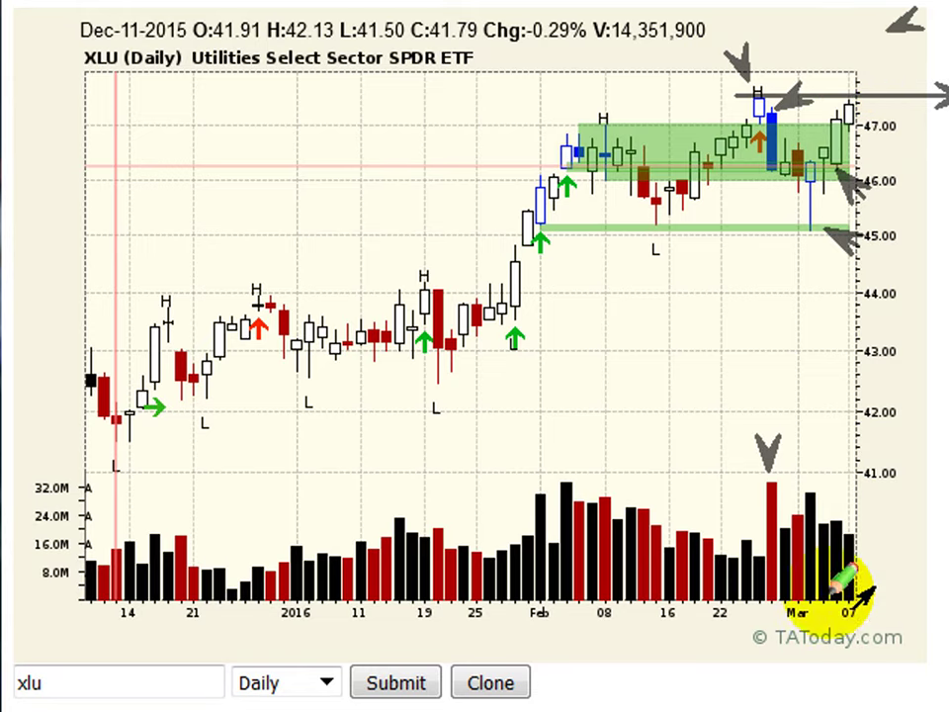
Clear the annotations, extend an arrow rightward near 46.15, and point arrows at the tall late-February red and early-March black volume bars.
key("Escape")
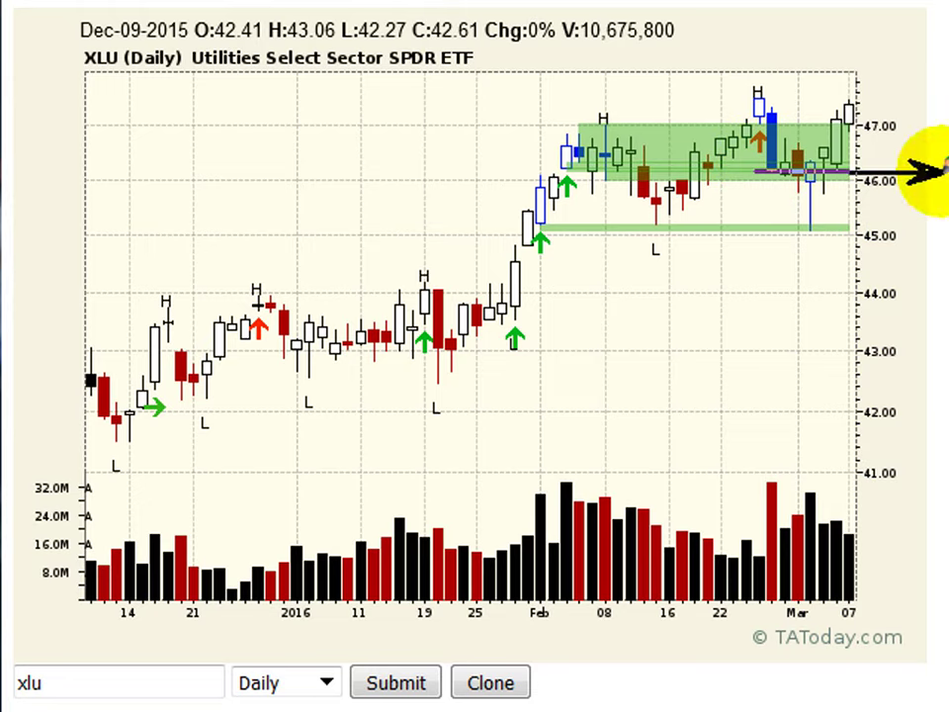
left_click_drag(756, 171, 948, 173)
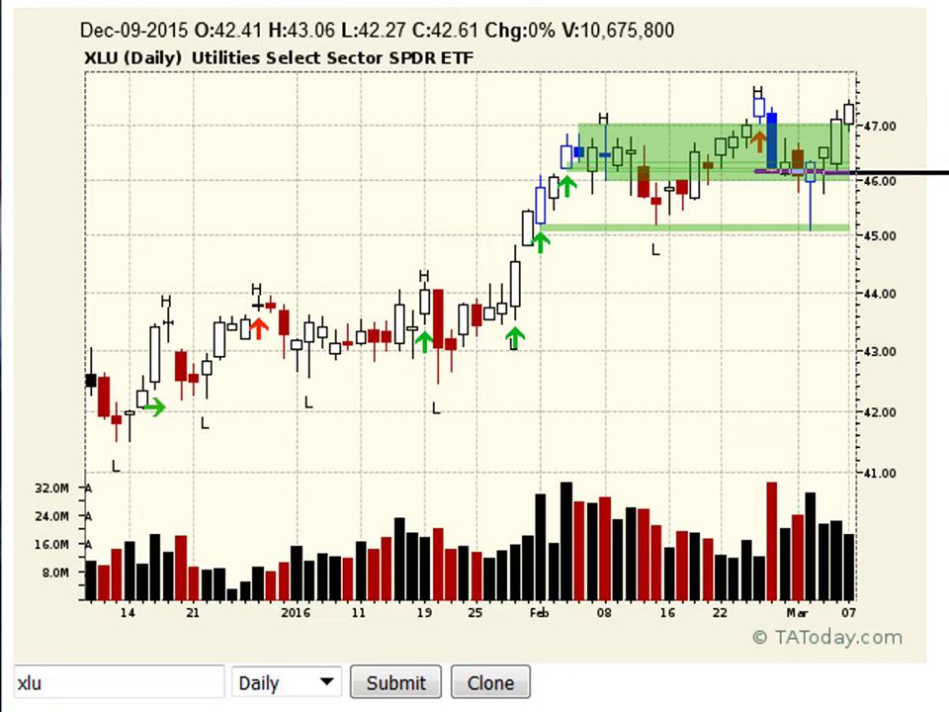
left_click_drag(762, 414, 771, 461)
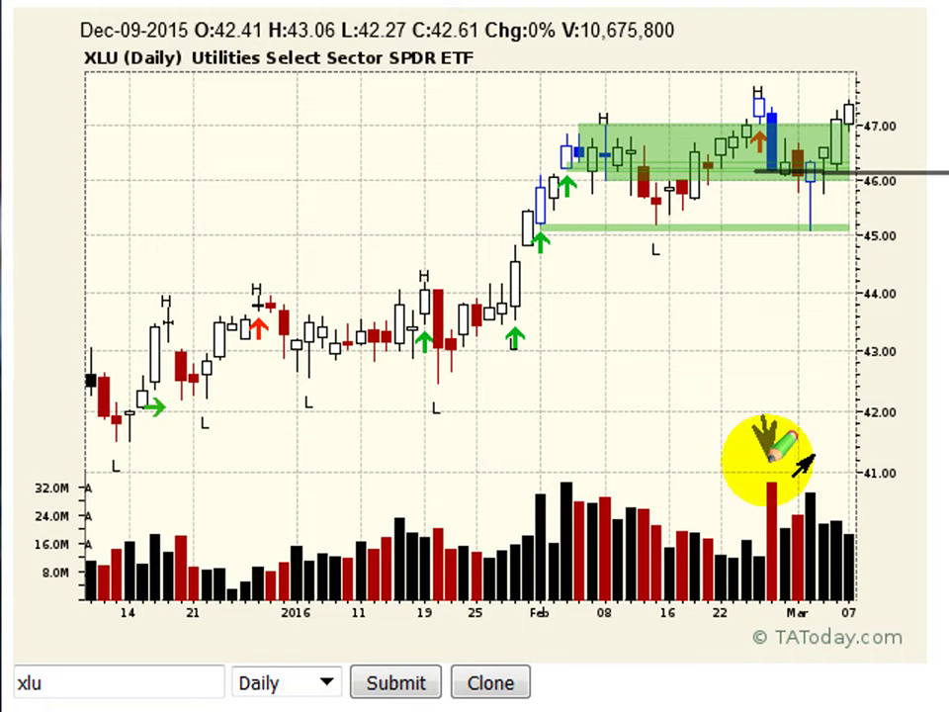
left_click(818, 457)
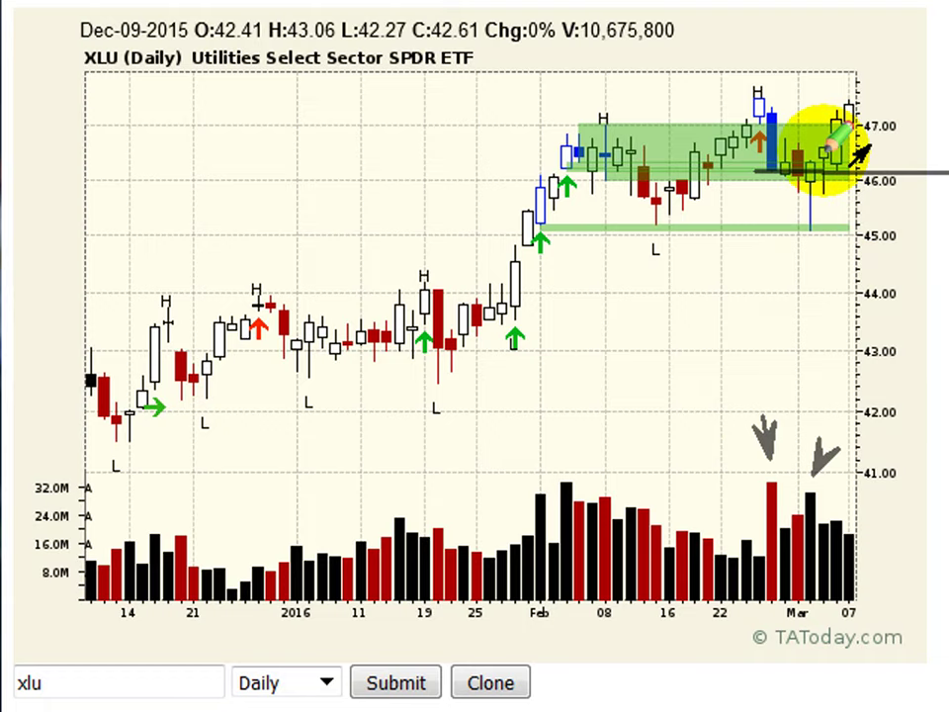
Extend a second horizontal level rightward near 46.40 from the early-March candle and point an arrow at that candle's low near 45.10.
left_click_drag(803, 158, 948, 157)
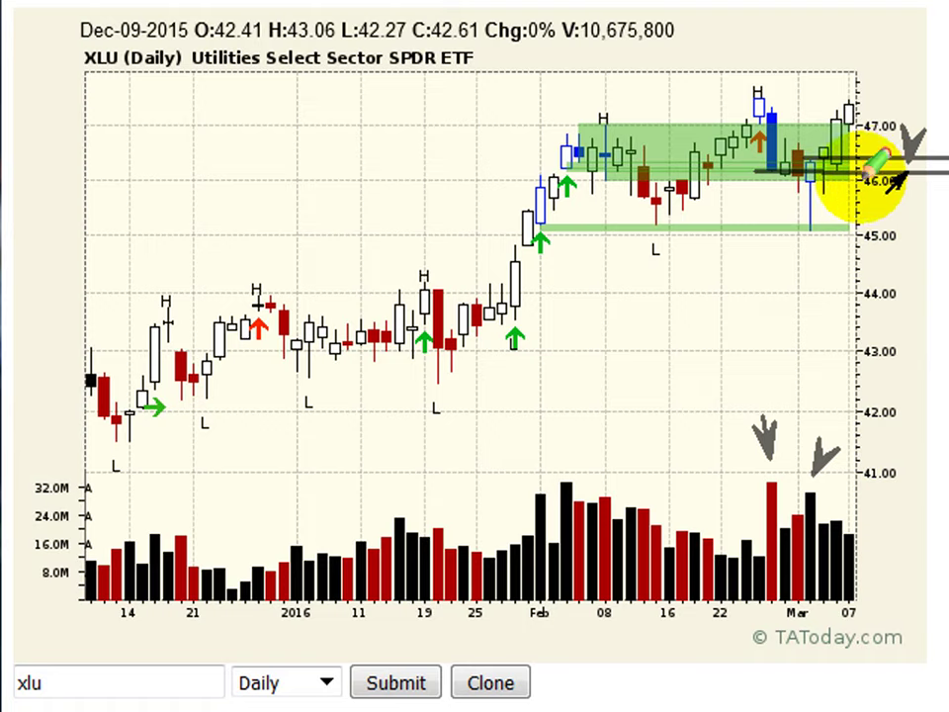
left_click_drag(829, 286, 813, 234)
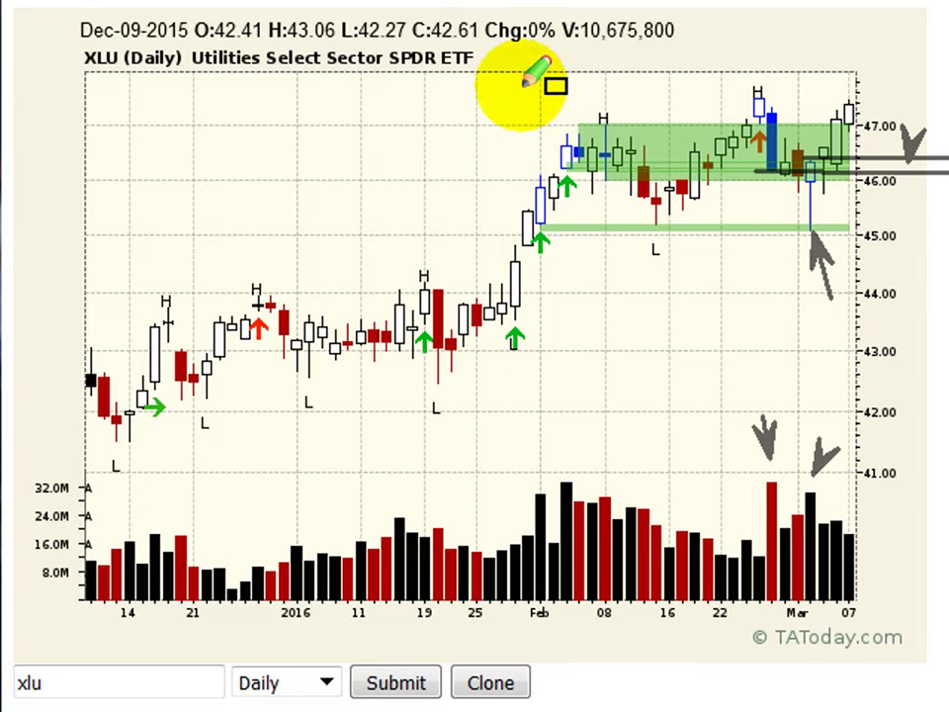
Box the February–March trading range from about 45.10 to 47.70 and point arrows at the support levels near 46.15 and 45.10.
mouse_move(523, 87)
left_mouse_down()
mouse_move(913, 221)
mouse_move(914, 243)
mouse_move(912, 188)
mouse_move(900, 196)
mouse_move(916, 219)
mouse_move(905, 230)
left_mouse_up()
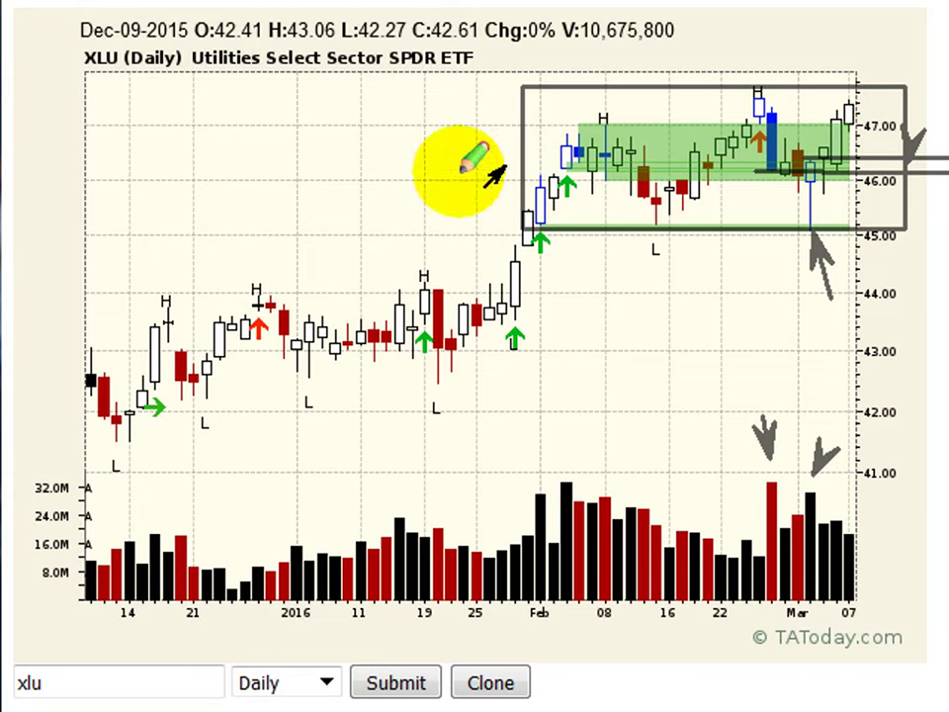
left_click_drag(939, 209, 832, 174)
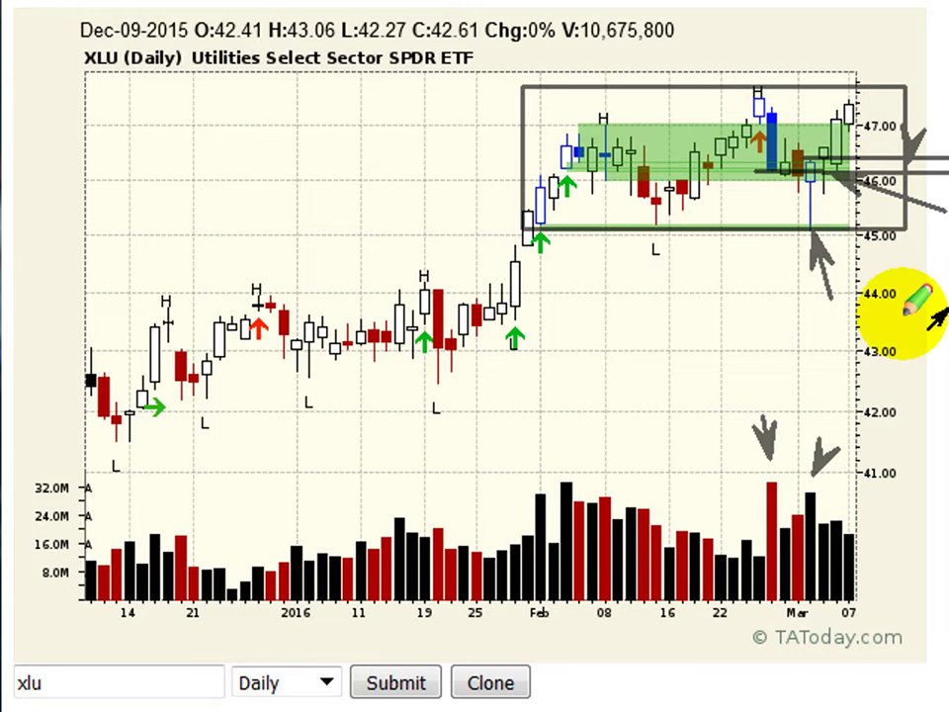
left_click_drag(898, 307, 848, 233)
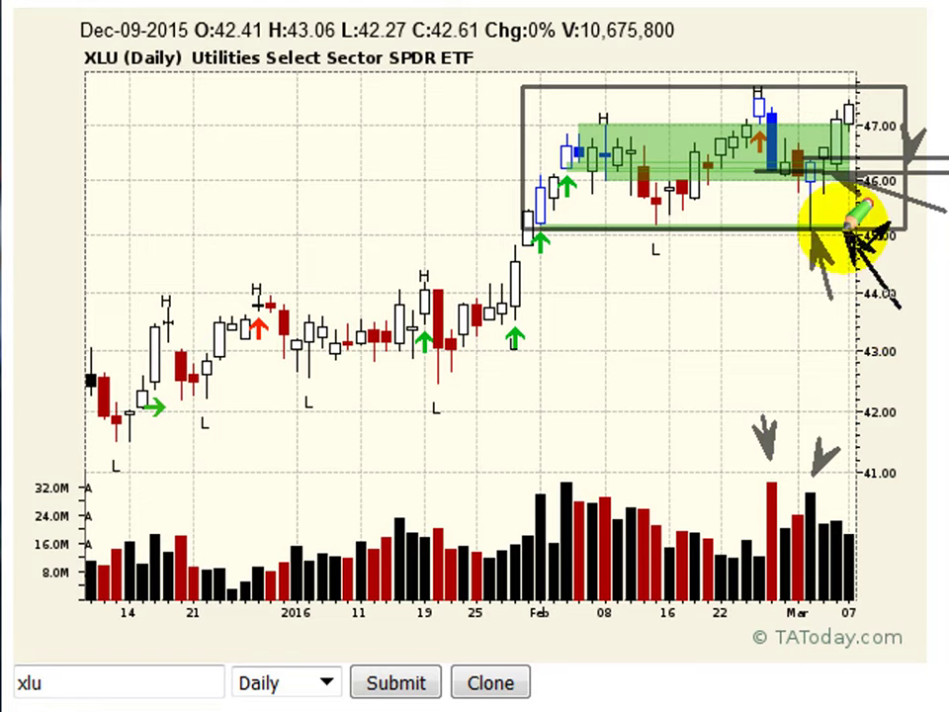